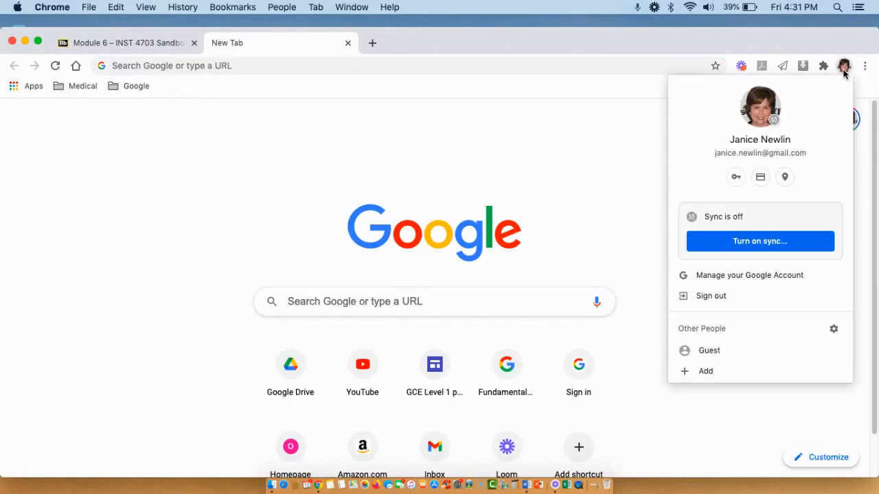
- Open Google Drive and go to the Module Assignments folder inside INST 4703 GCE Level 1
click(560, 168)
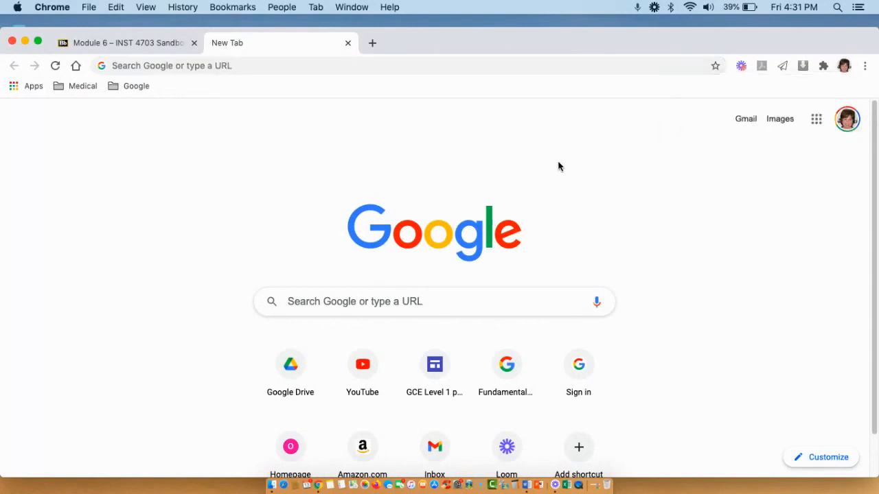
click(290, 366)
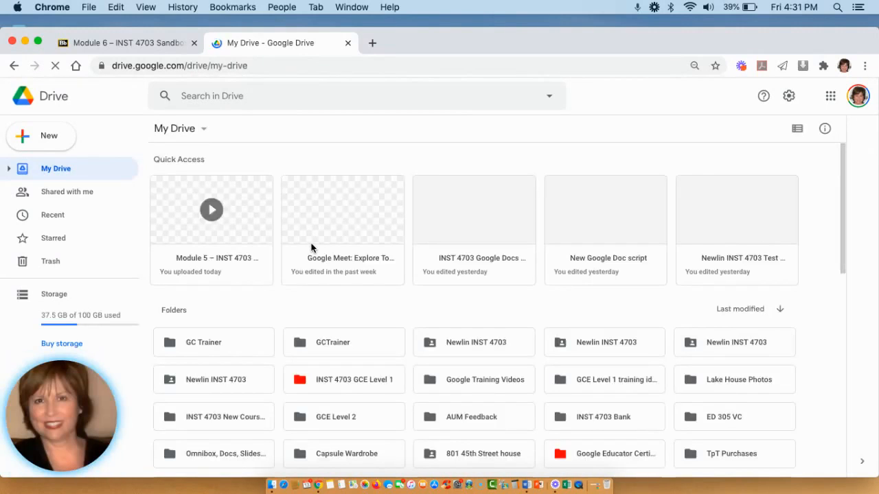
double_click(333, 382)
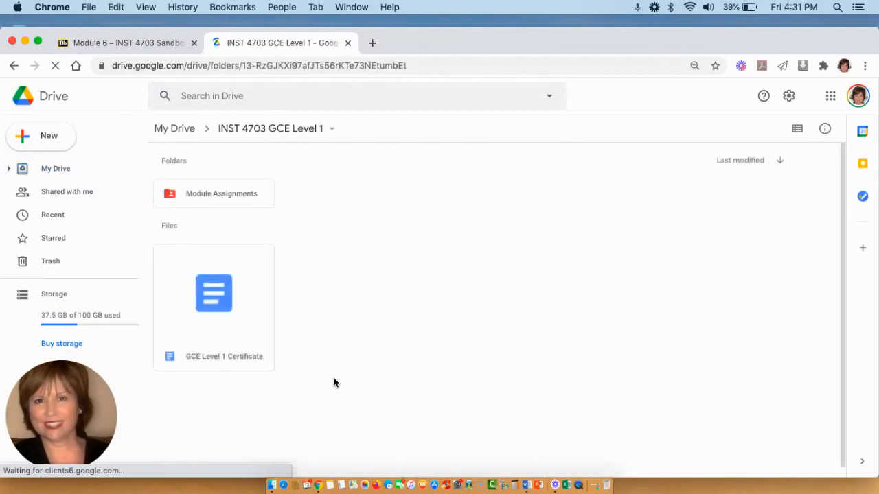
double_click(221, 195)
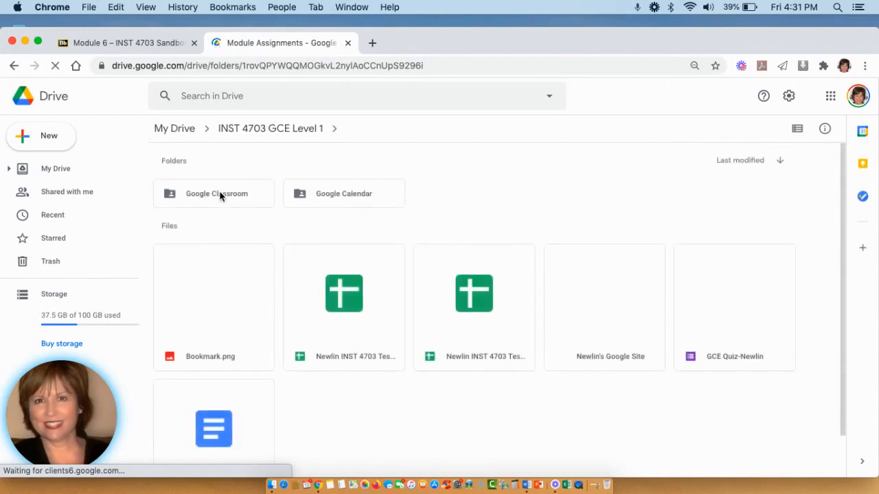
- Create a blank Google Slides presentation in the shared Module Assignments folder
right_click(460, 209)
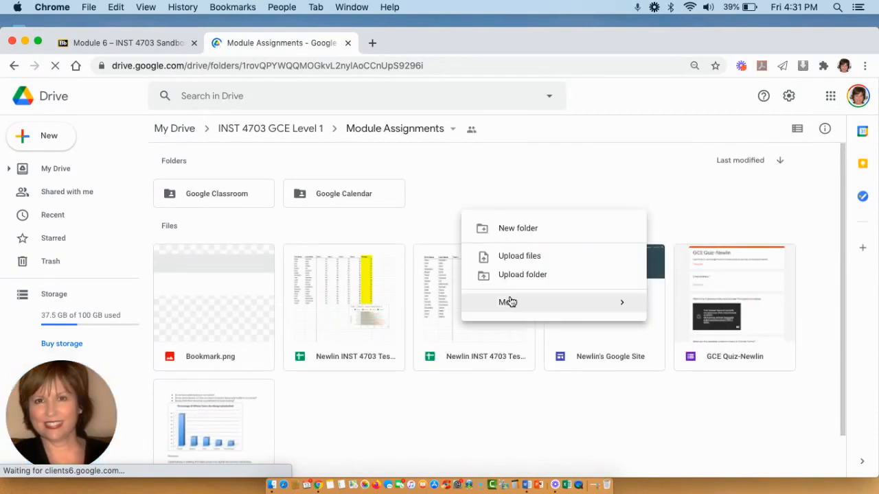
mouse_move(569, 306)
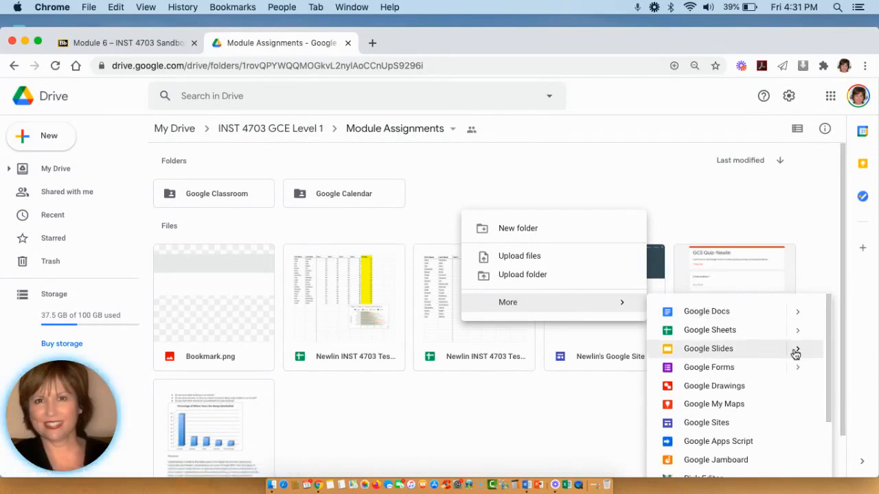
mouse_move(795, 350)
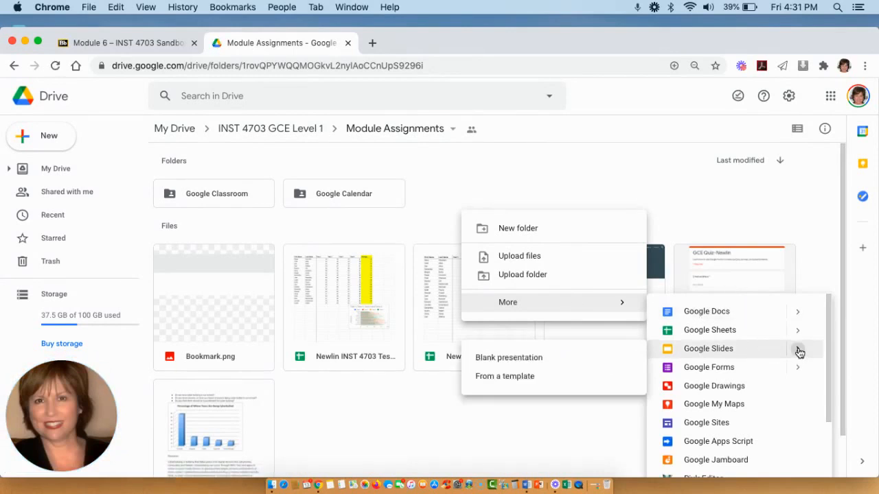
click(583, 358)
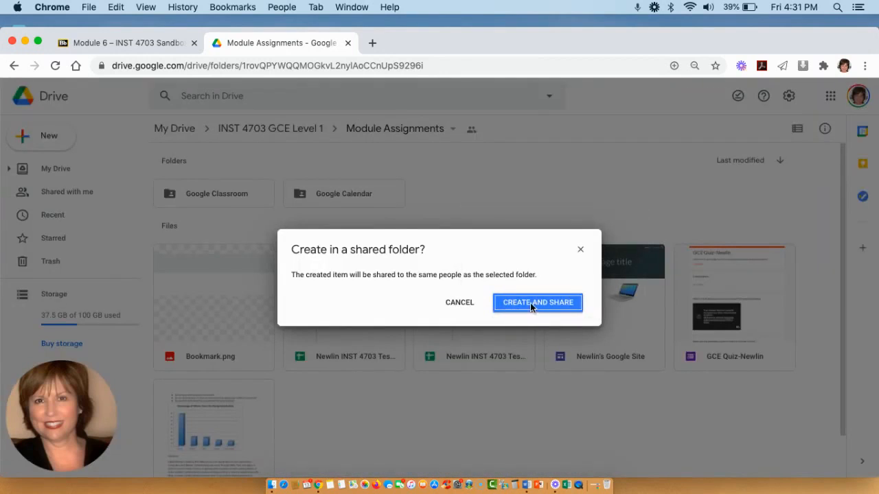
click(530, 303)
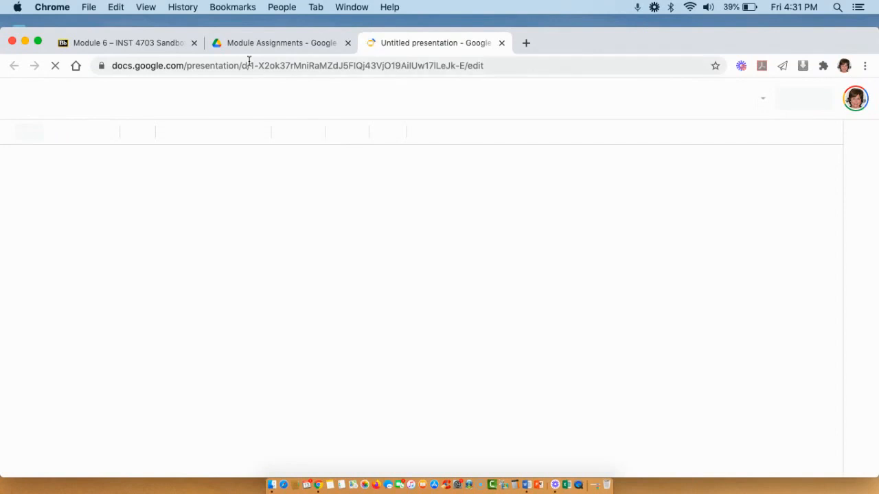
- Copy "INST 4703 <<Your name>>" from the Blackboard task instructions and use it as the untitled presentation's name
click(166, 43)
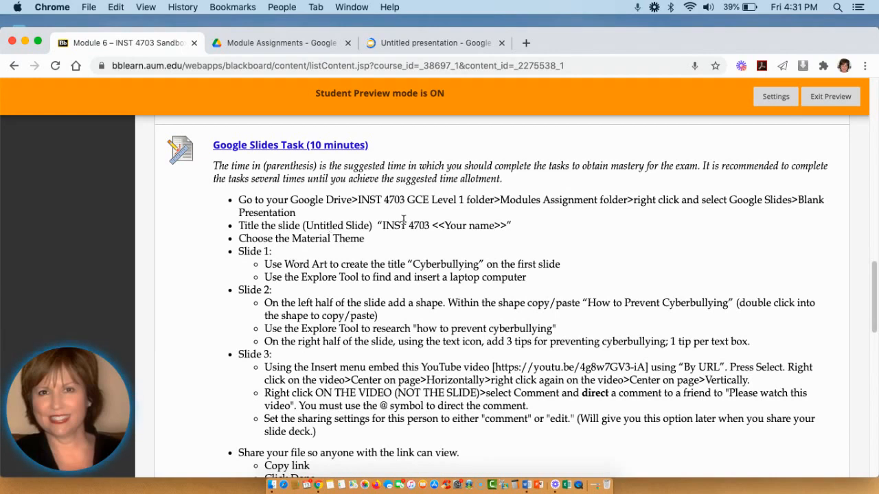
drag(382, 225, 506, 226)
key(super+c)
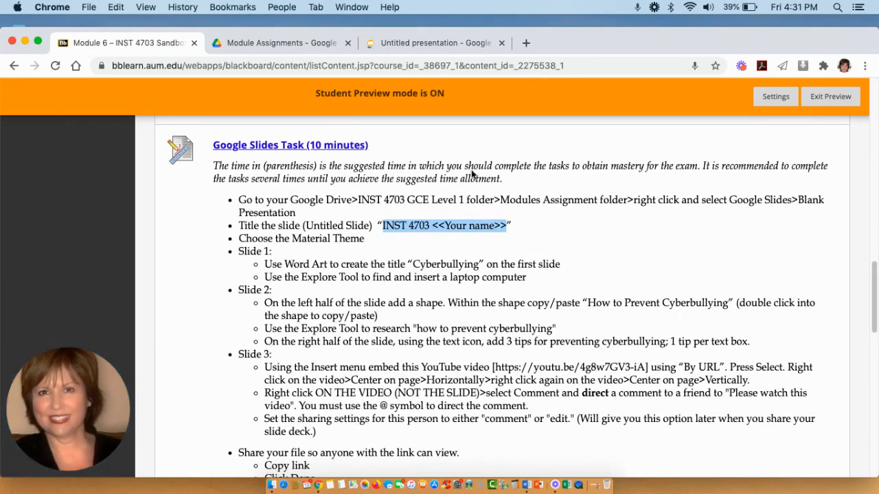
click(411, 37)
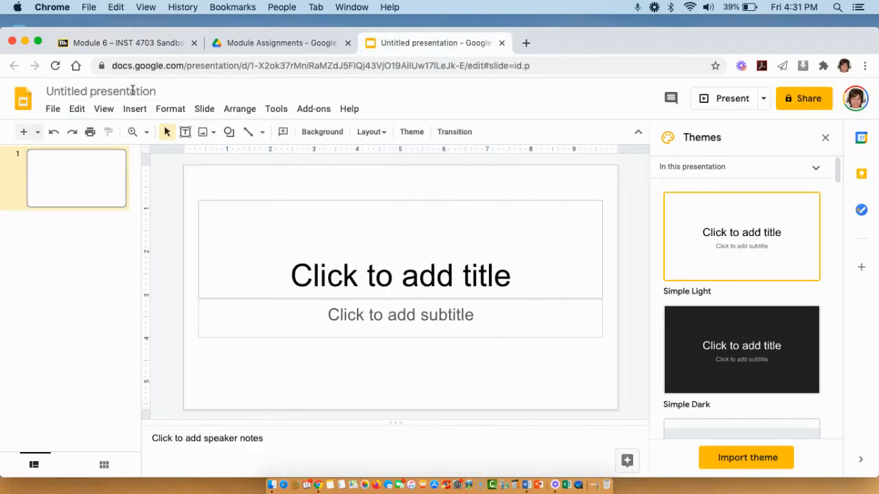
click(133, 91)
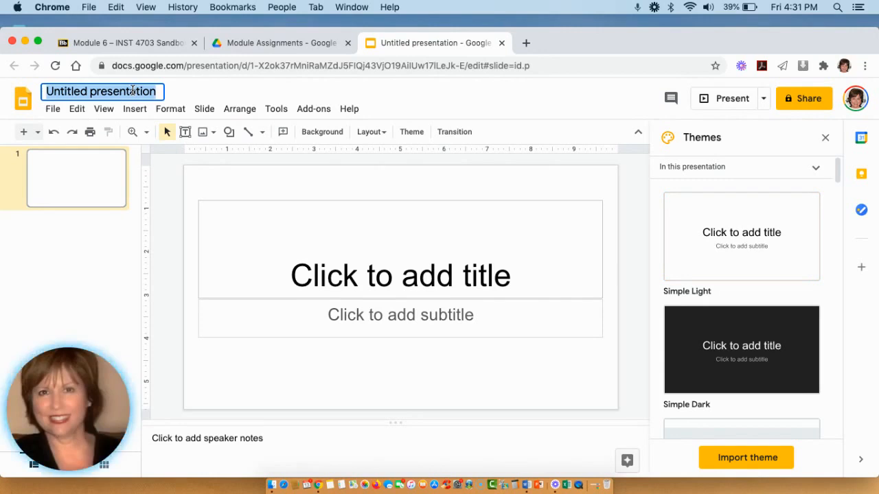
key(BackSpace)
key(super+v)
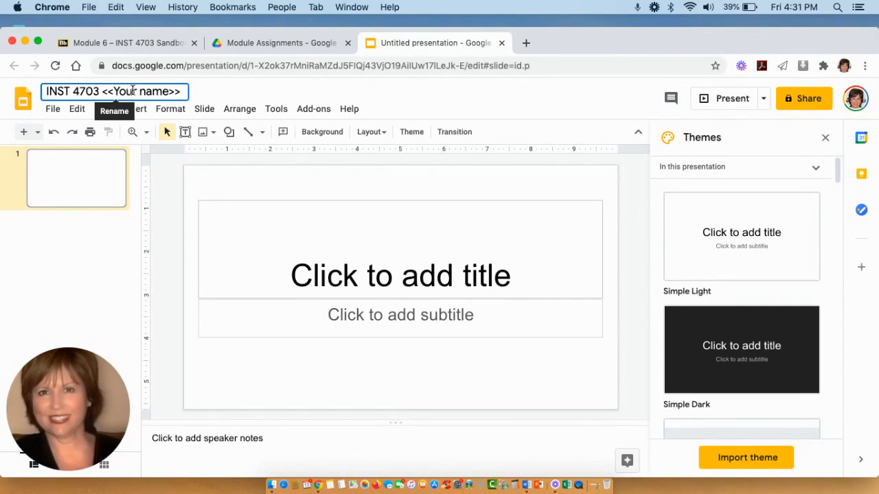
- Replace the "<<Your name>>" placeholder in the presentation's name with the author's surname
click(102, 92)
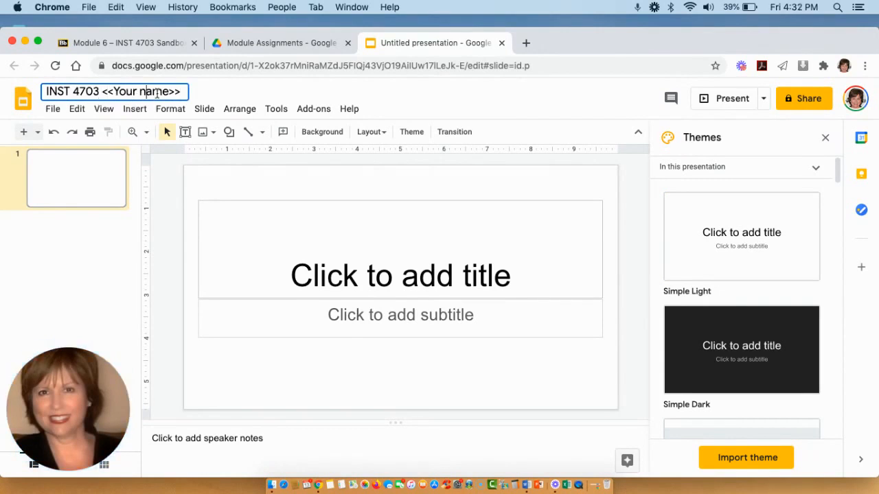
click(170, 92)
click(102, 92)
drag(103, 92, 180, 87)
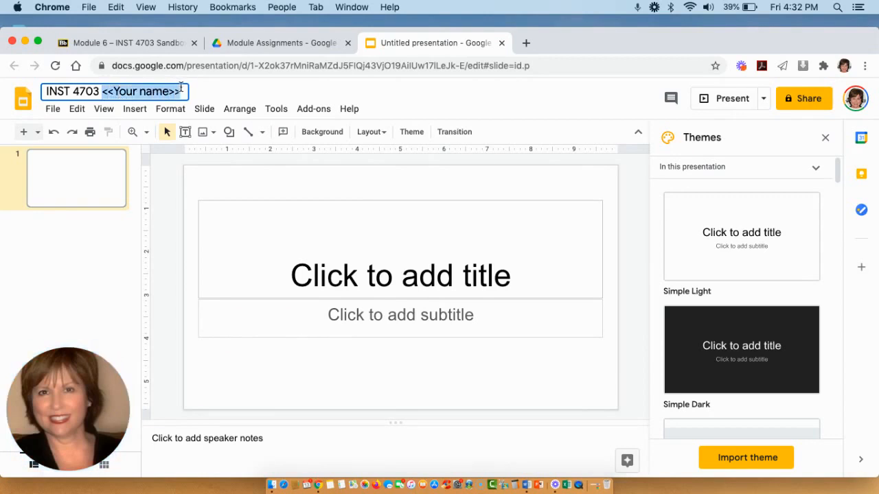
text(Newlin)
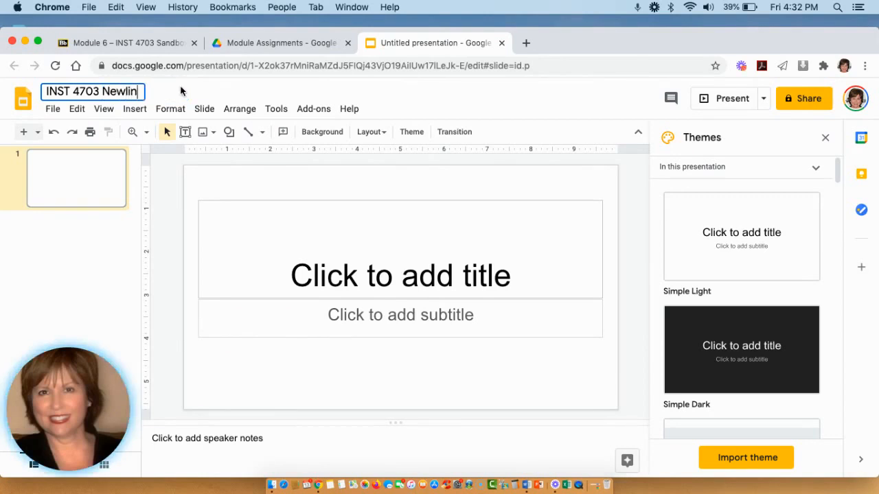
- Check the theme requirement in the task instructions and apply the Material theme to the presentation
click(165, 40)
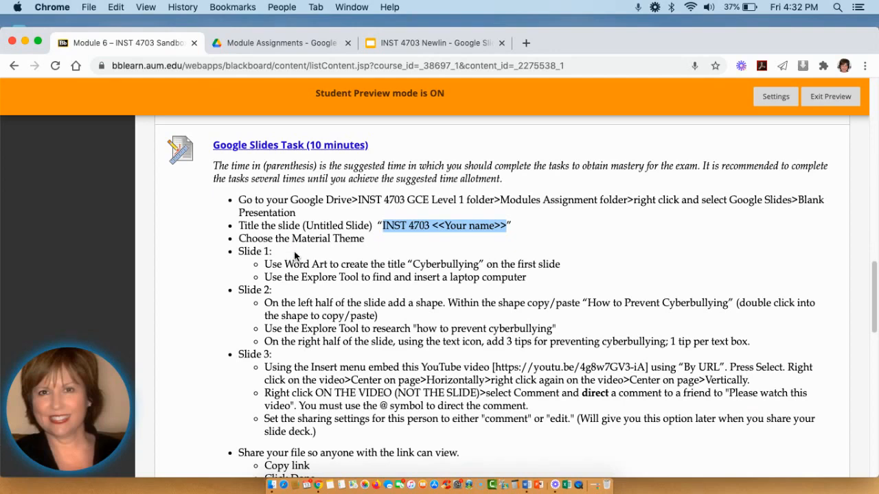
click(421, 43)
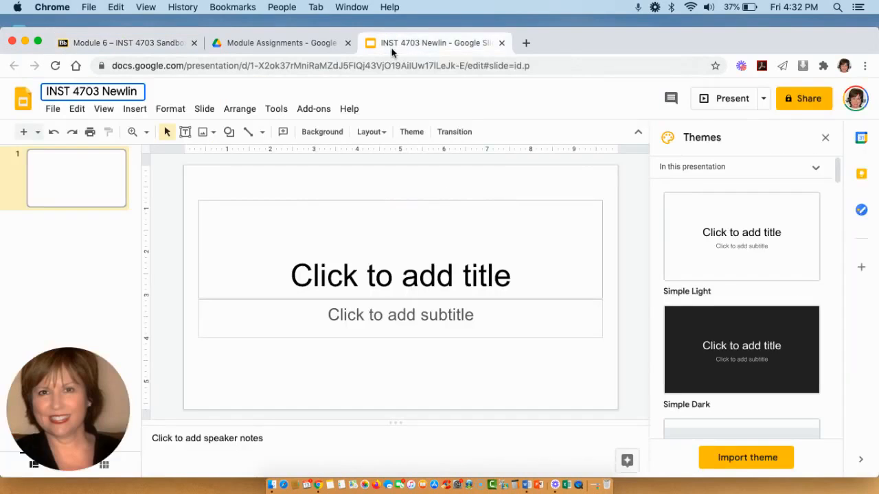
scroll(749, 285, down, 5)
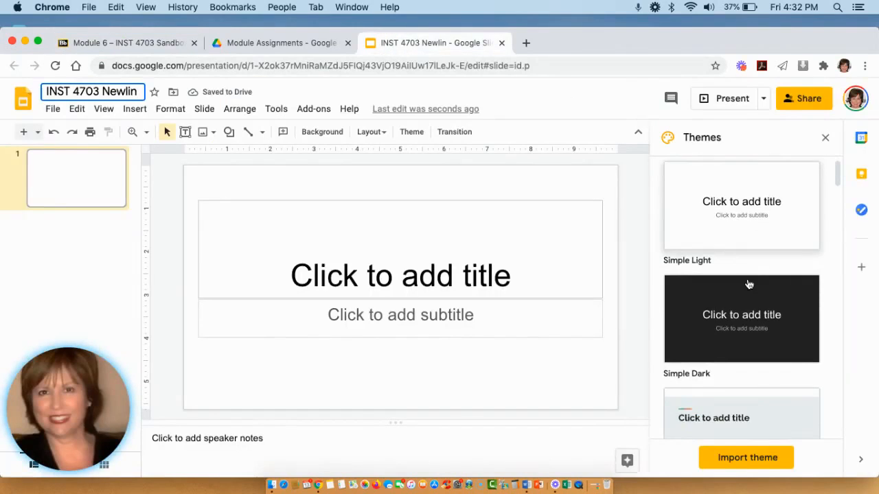
scroll(749, 285, down, 5)
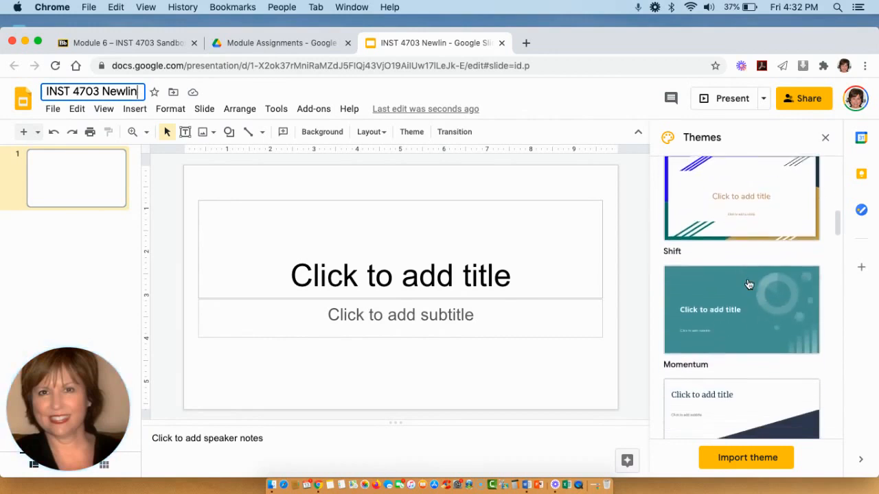
scroll(749, 285, down, 2)
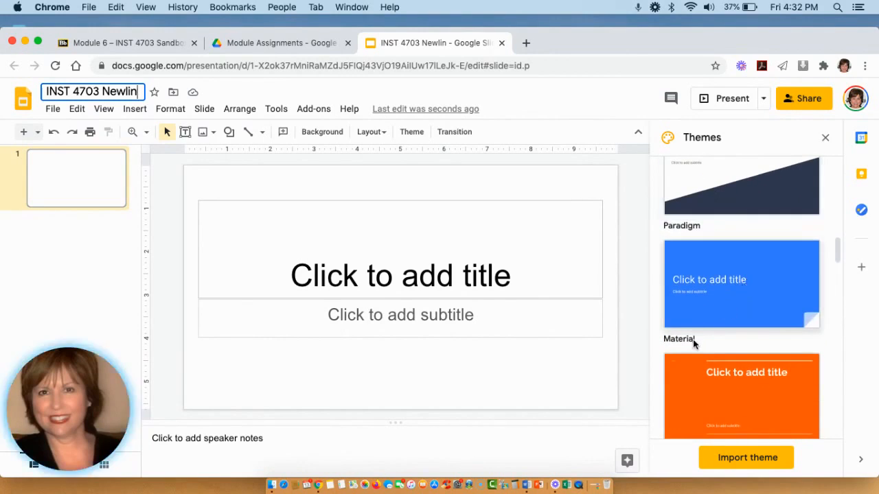
click(697, 303)
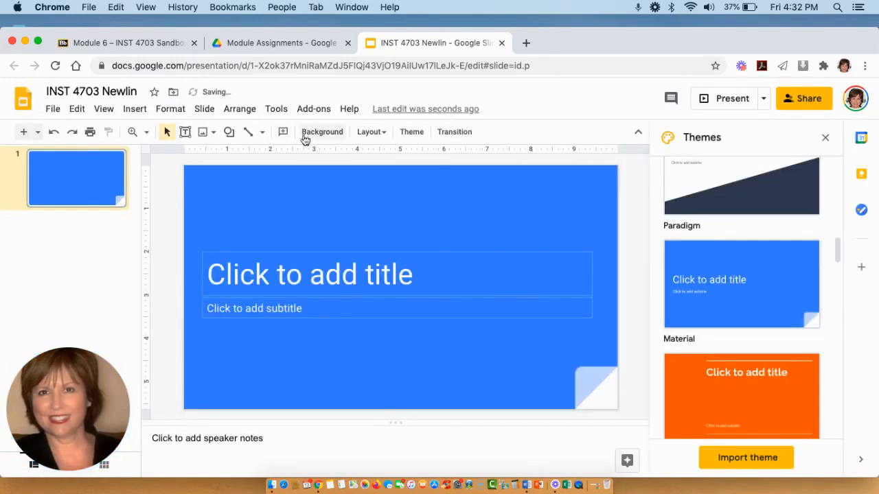
- Copy the title word "Cyberbullying" from the Slide 1 item in the Blackboard task instructions
click(152, 43)
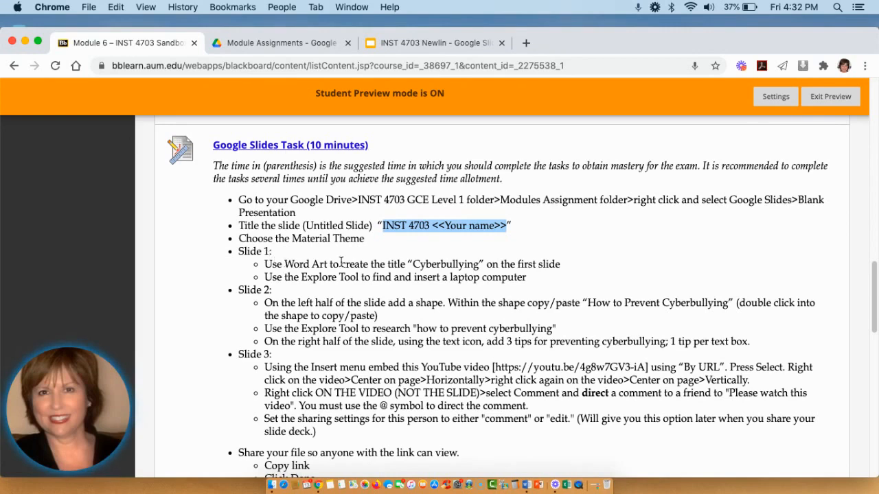
click(416, 264)
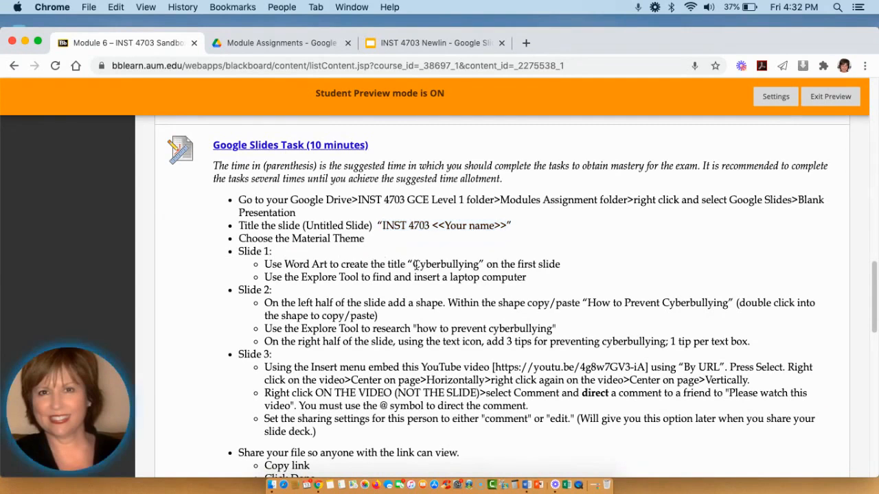
drag(414, 264, 480, 264)
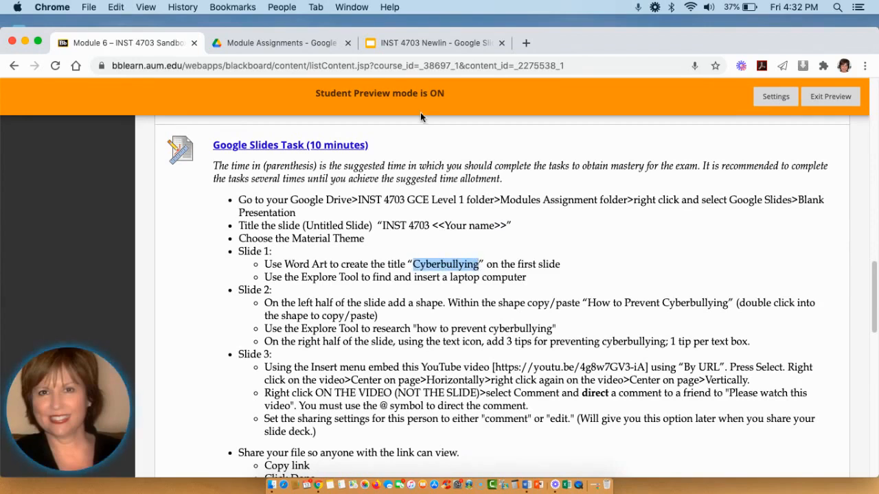
- Delete the title and subtitle placeholders from the first slide of the presentation
click(432, 43)
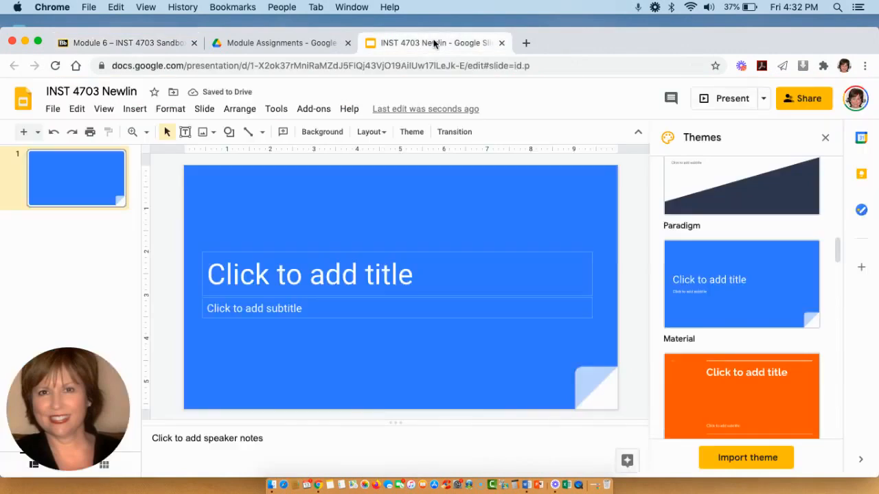
click(318, 251)
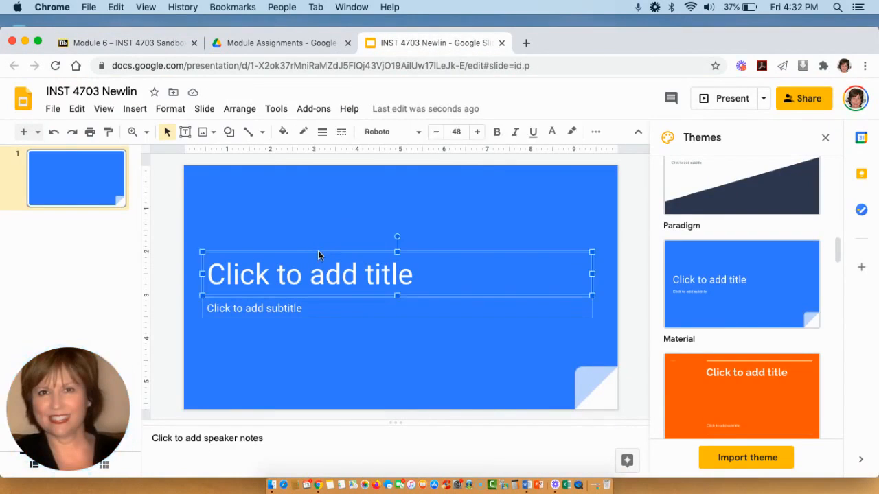
key(Delete)
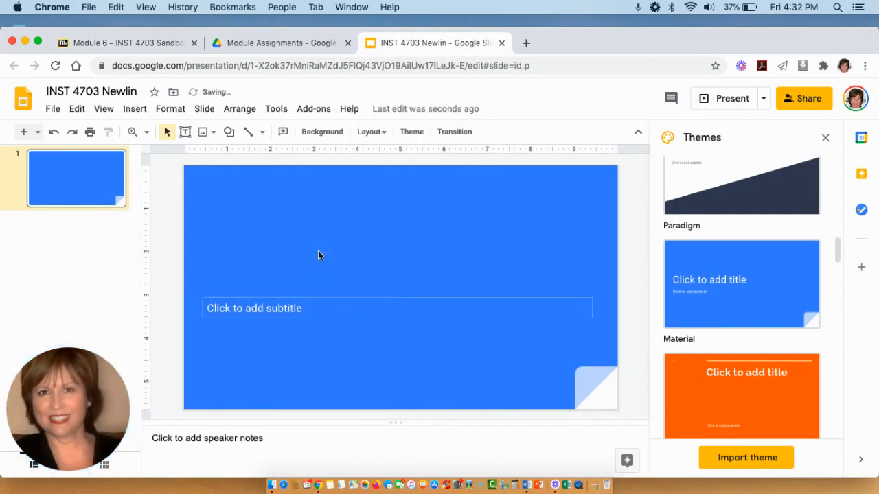
click(307, 297)
key(Delete)
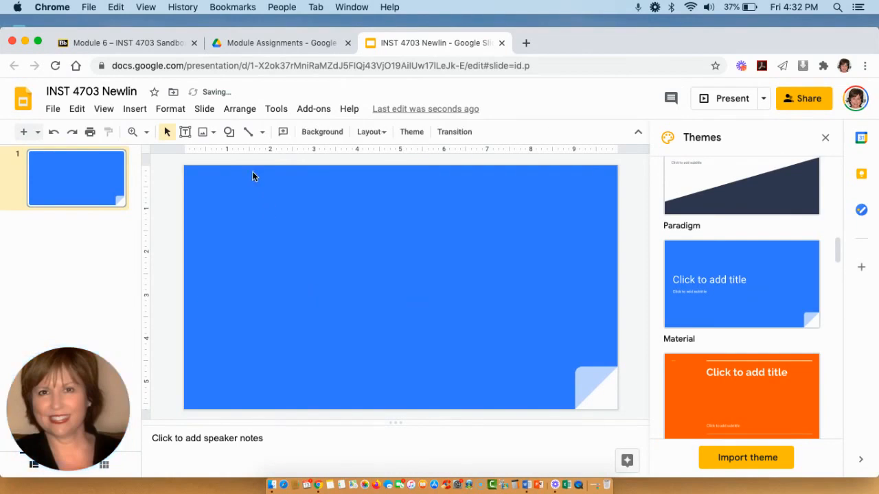
- Insert word art reading "Cyberbullying" on the first slide
click(140, 110)
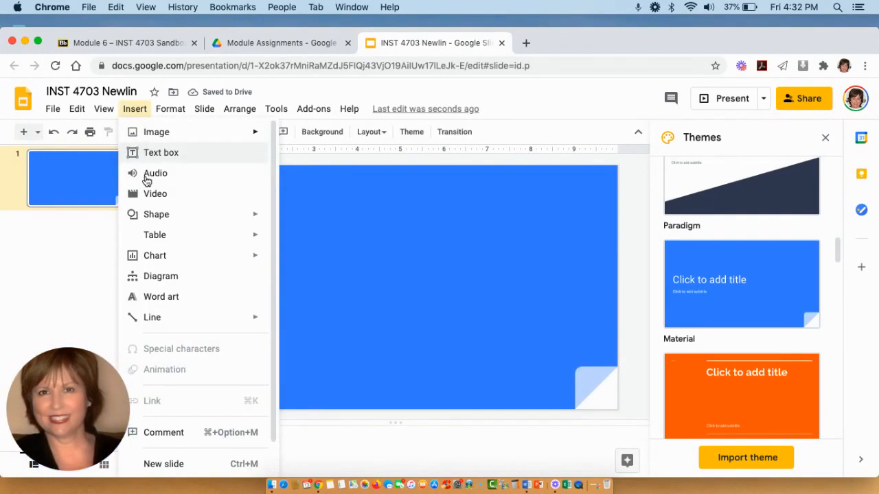
click(169, 296)
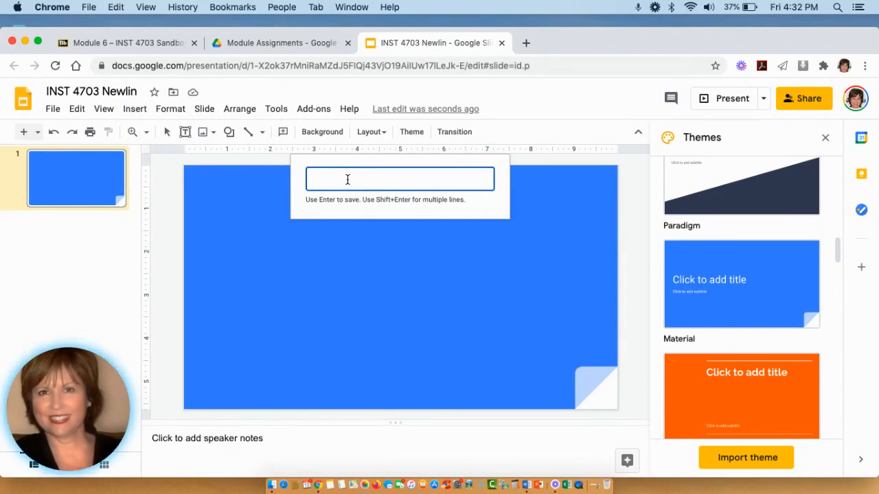
text(Cyberbullying)
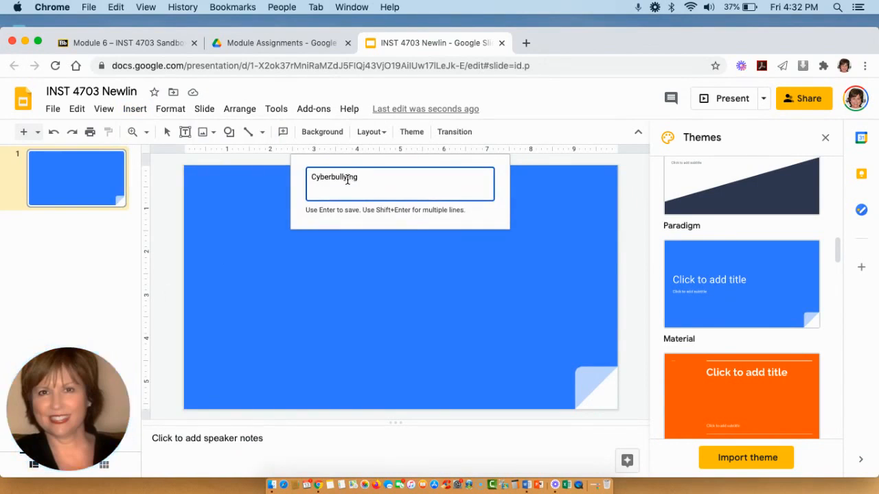
key(Return)
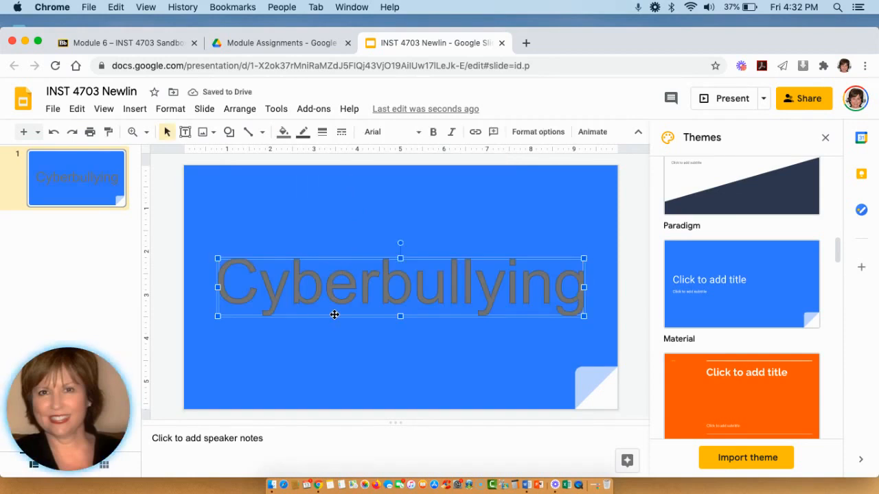
- Set the Cyberbullying word art's font to Comfortaa, then shrink and reposition it to fit within the slide's width
click(414, 134)
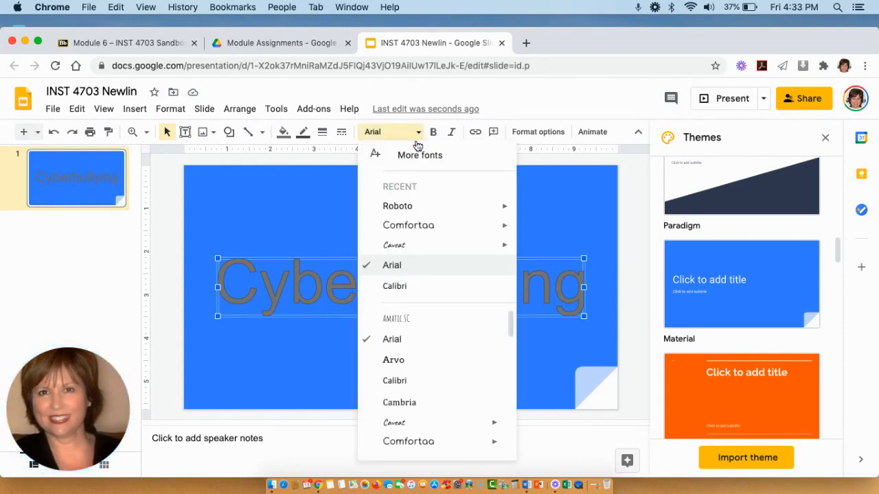
click(403, 227)
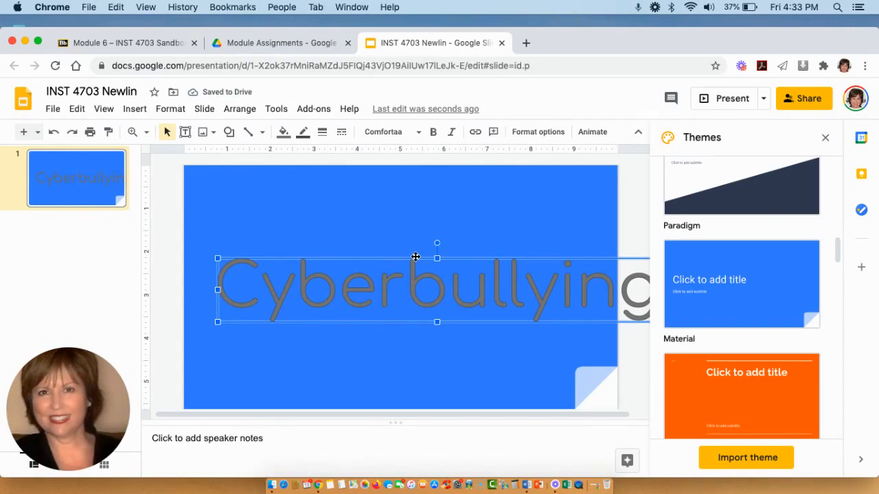
drag(416, 257, 379, 257)
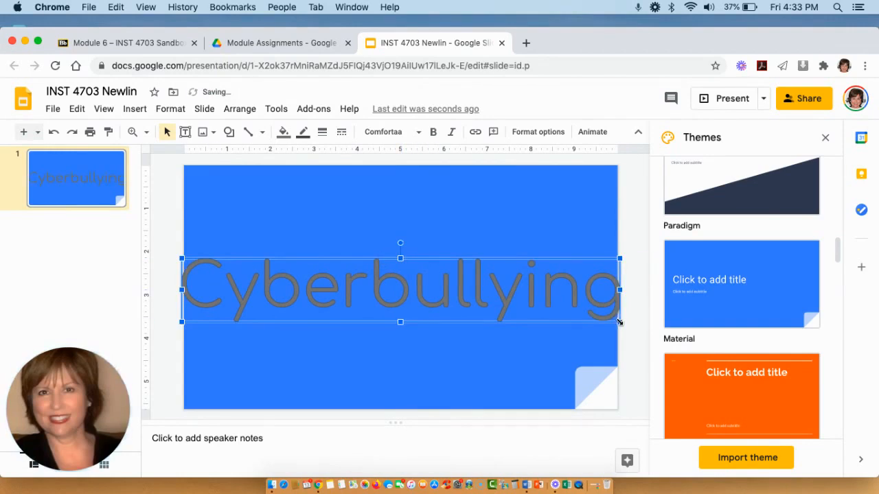
drag(618, 320, 602, 317)
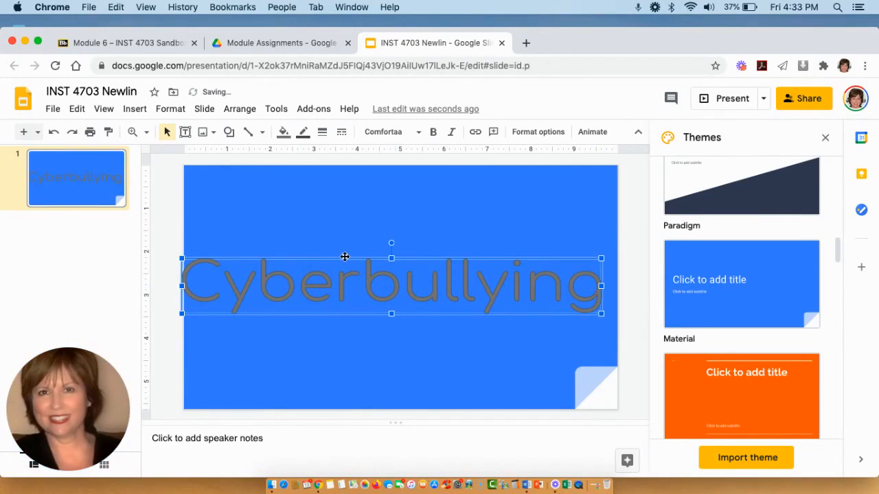
drag(344, 256, 350, 258)
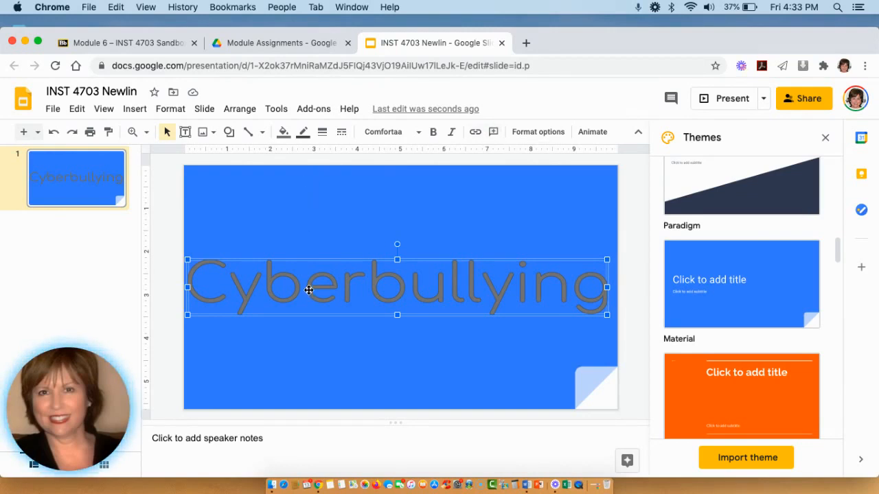
- Start a custom linear gradient fill for the word art and add four gradient stops between the two ends
click(285, 134)
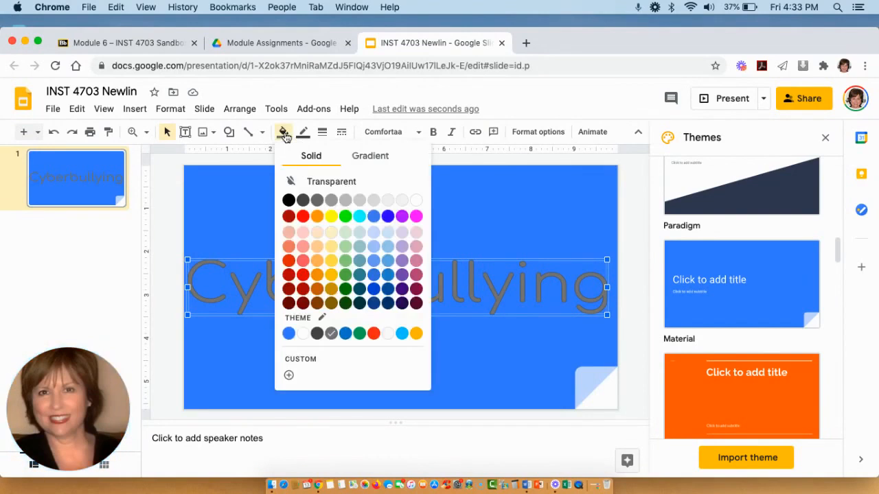
click(370, 158)
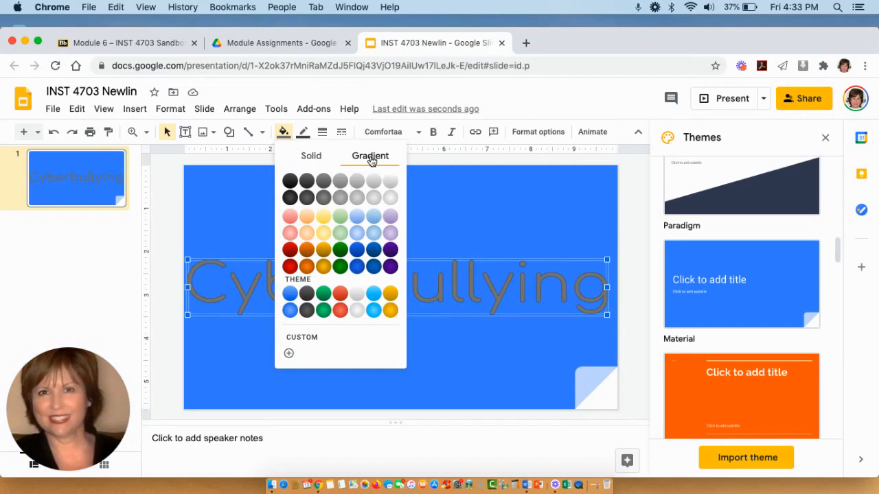
click(289, 353)
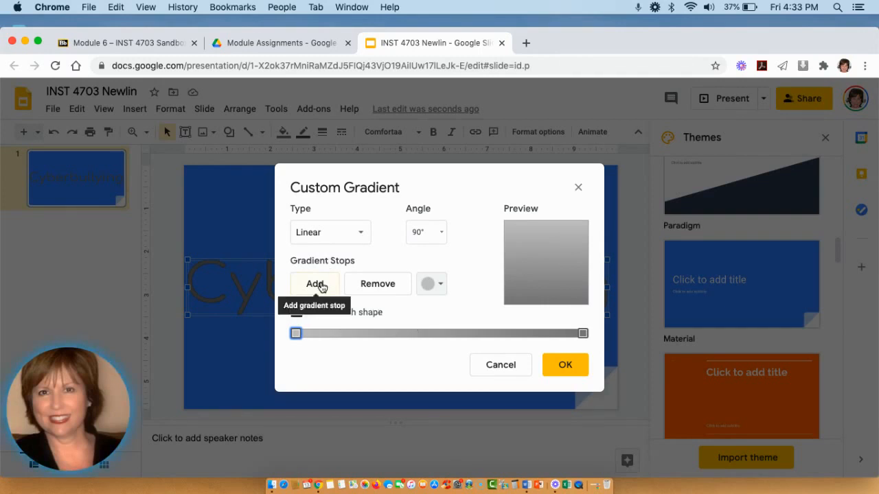
click(320, 287)
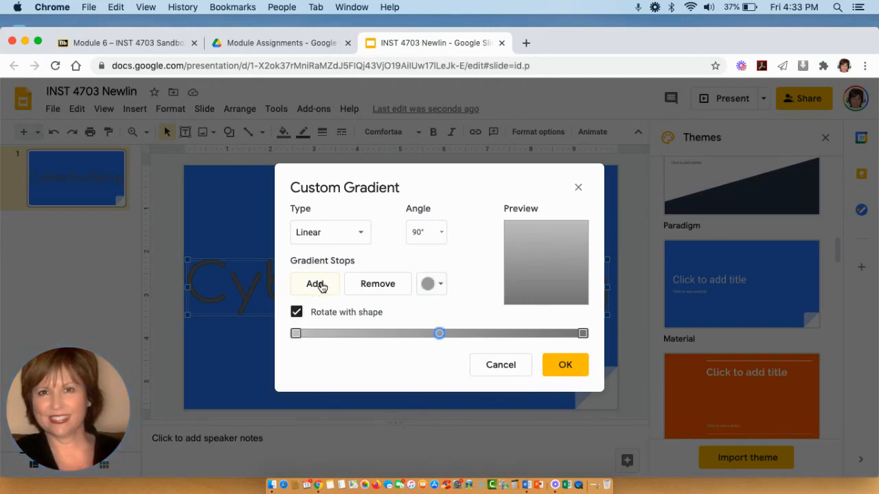
click(320, 287)
click(320, 287)
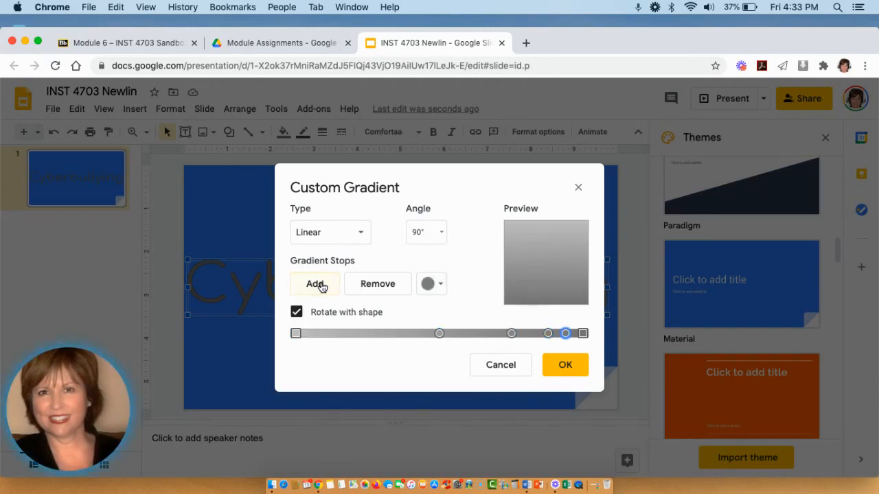
- Spread the added gradient stops along the gradient and add two more, making six intermediate stops
drag(438, 332, 336, 337)
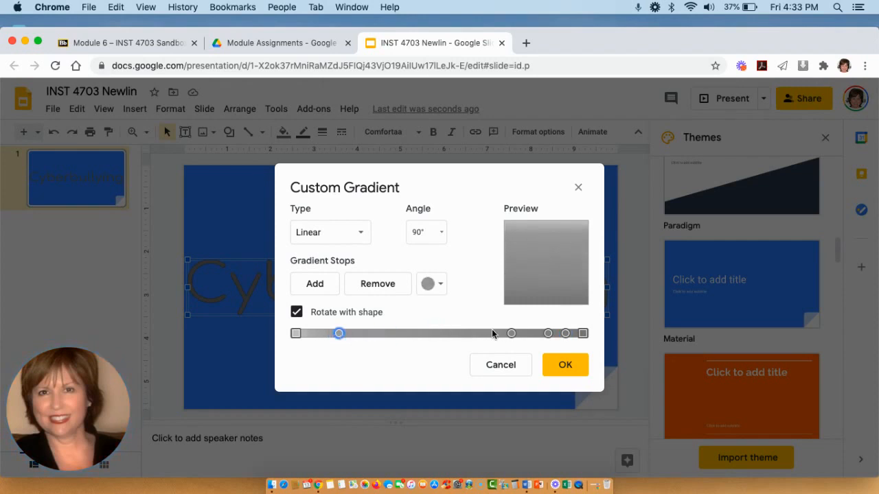
drag(511, 333, 384, 349)
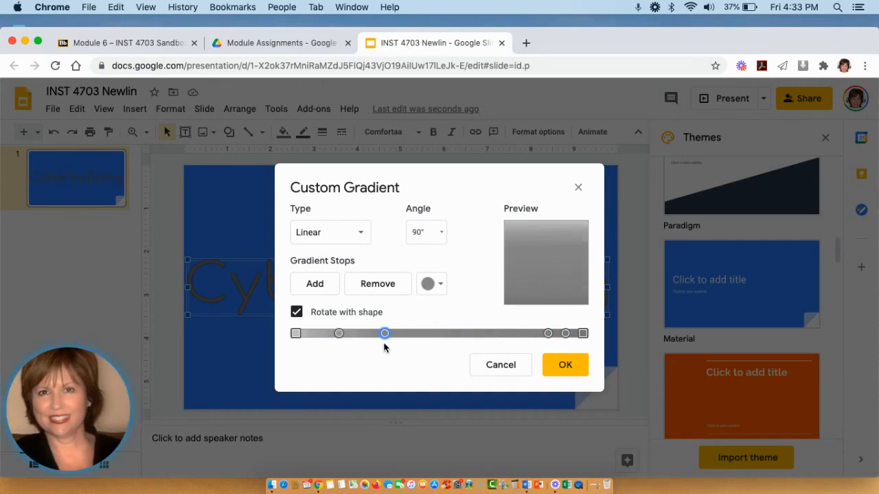
drag(547, 333, 419, 339)
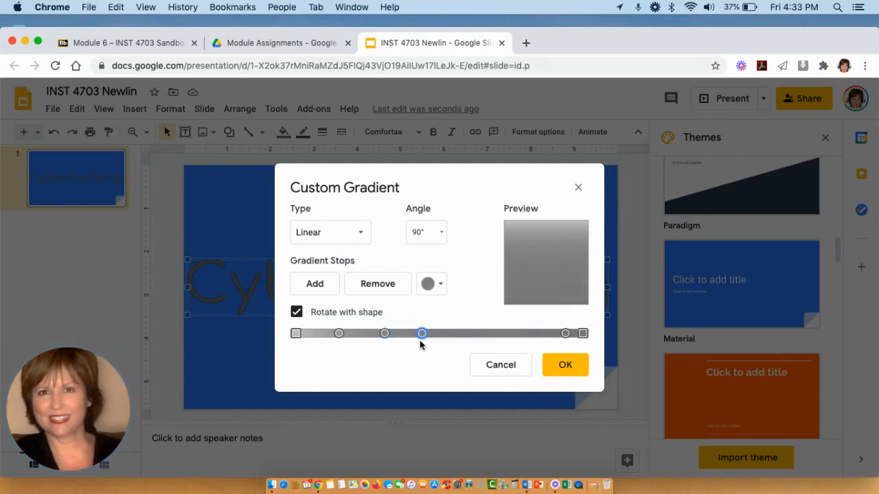
drag(565, 332, 457, 343)
click(324, 286)
drag(520, 336, 498, 337)
- Color the starting gradient stop red and the first intermediate stop blue
click(297, 332)
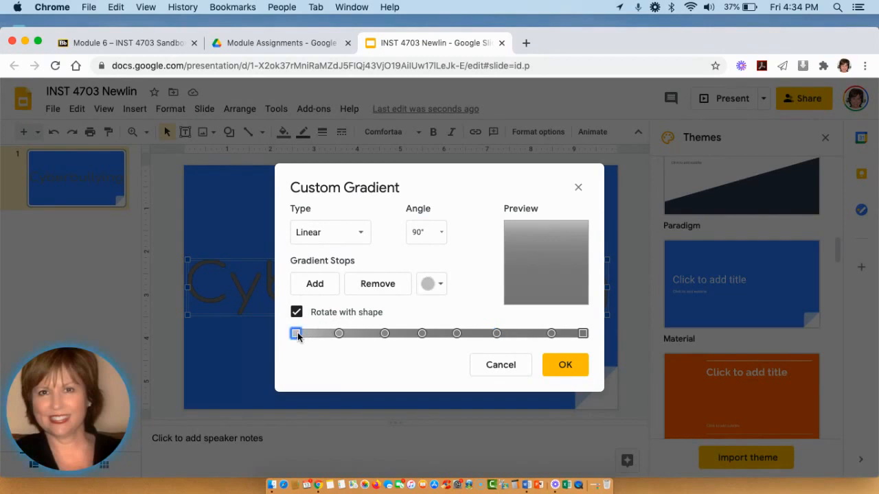
click(441, 286)
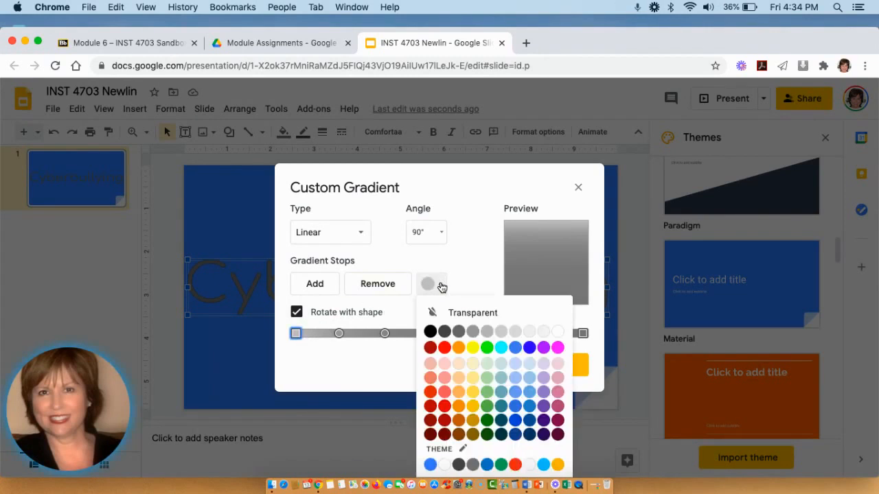
click(445, 348)
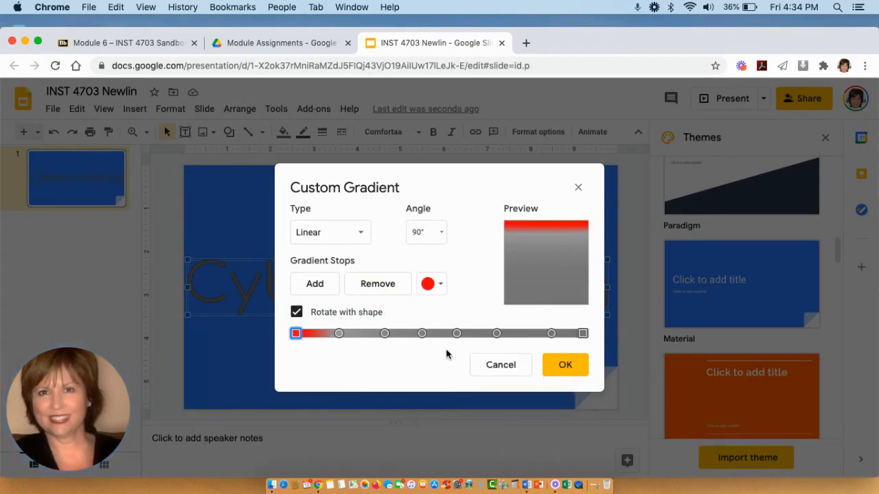
click(339, 333)
click(443, 285)
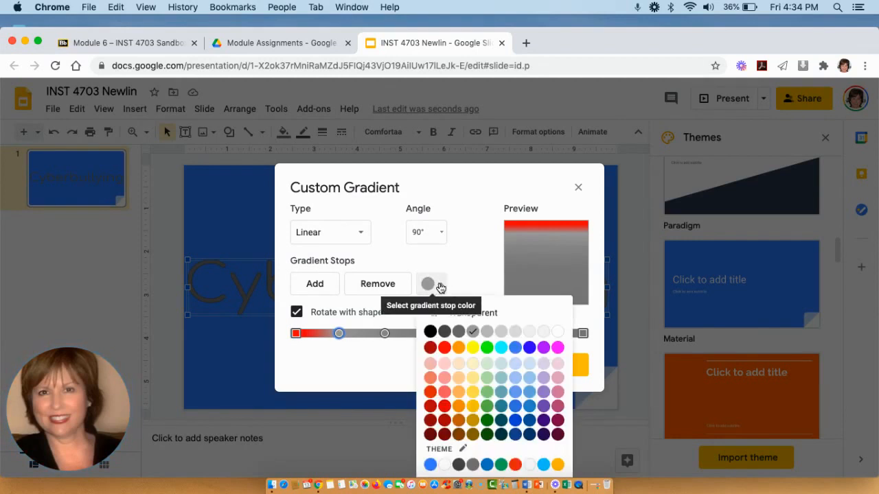
click(530, 348)
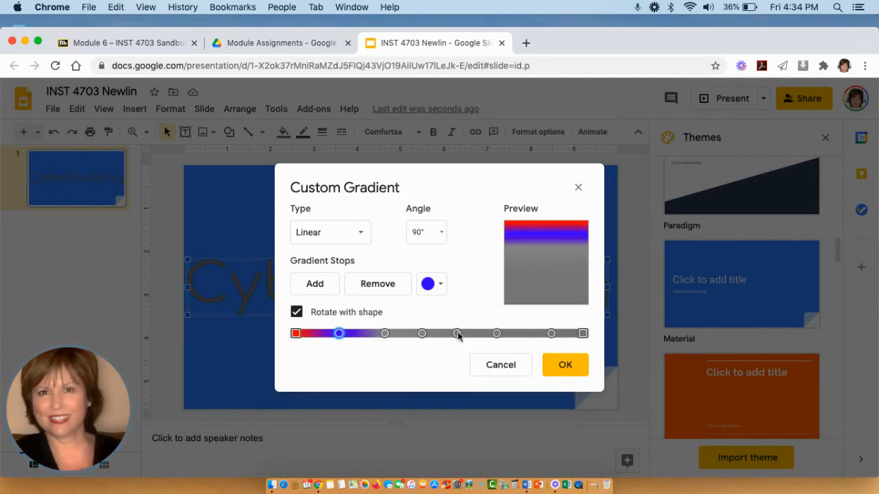
- Color the second intermediate gradient stop dark green and the third one yellow
click(385, 333)
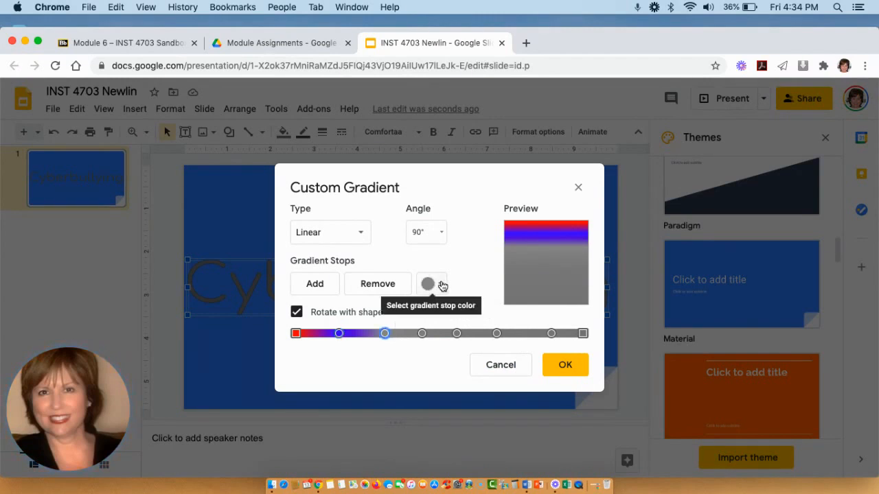
click(429, 285)
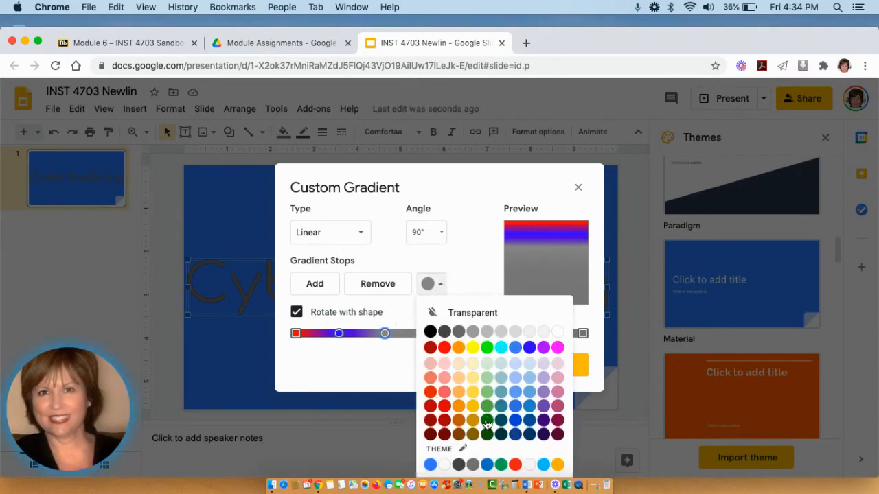
click(487, 421)
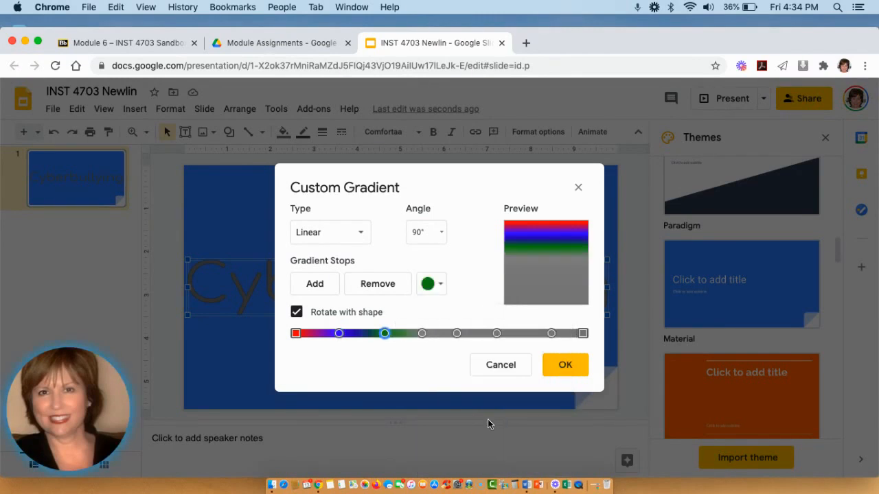
click(422, 333)
click(436, 285)
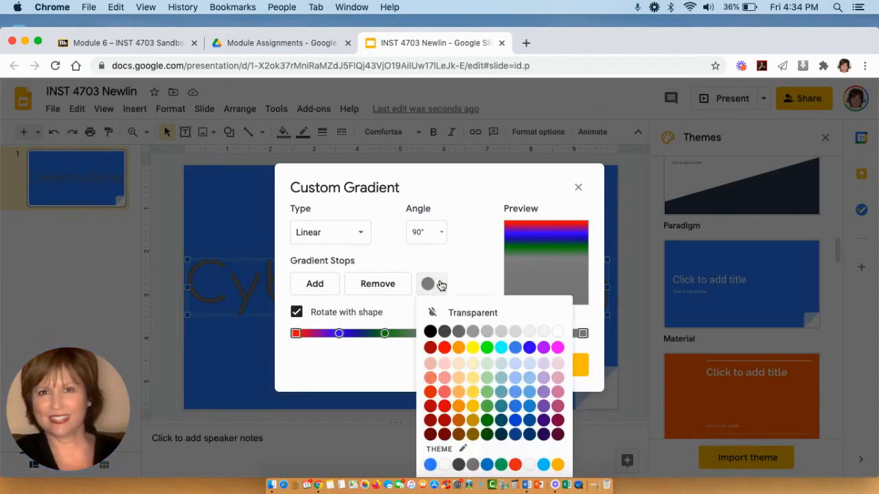
click(472, 347)
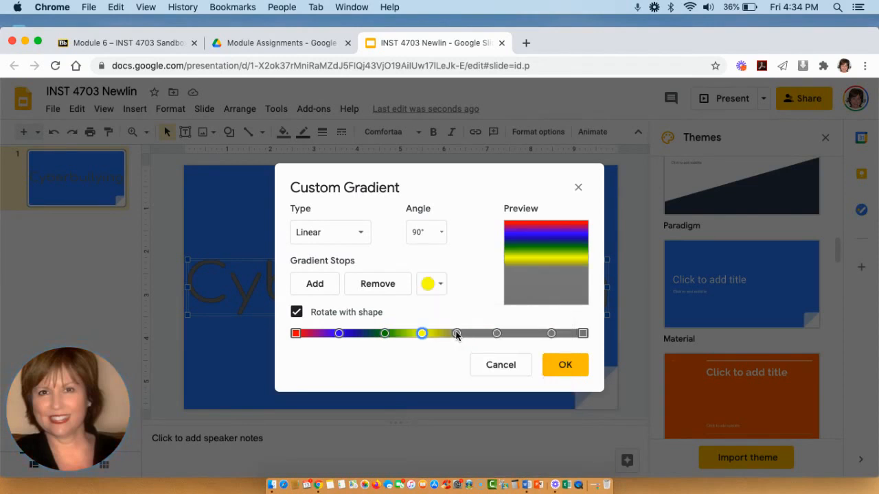
- Color the fourth intermediate gradient stop orange and the fifth one white
click(456, 333)
click(440, 285)
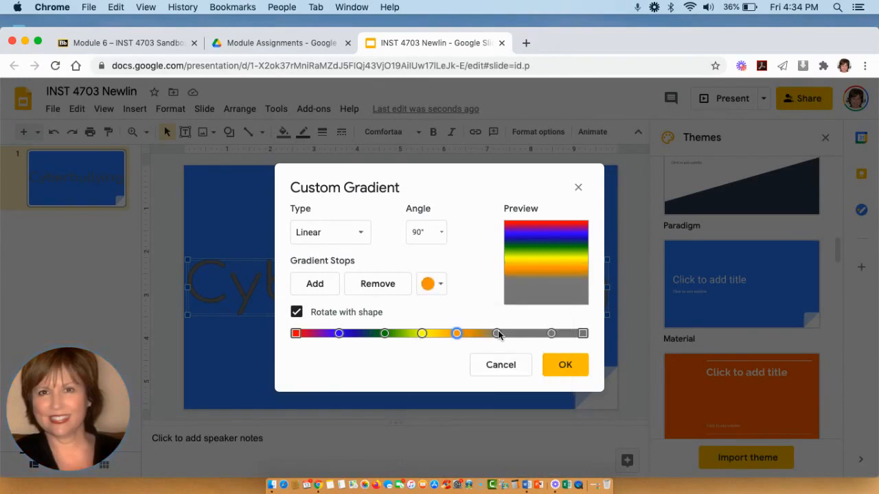
click(496, 333)
click(440, 286)
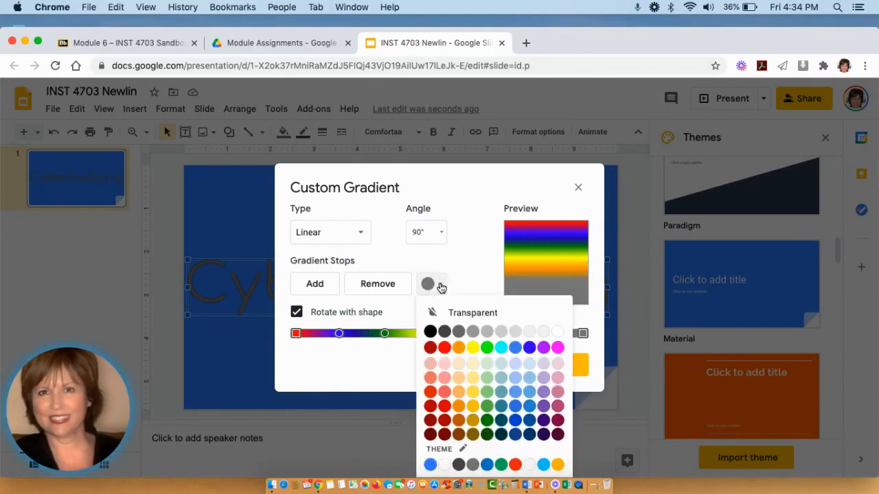
click(557, 331)
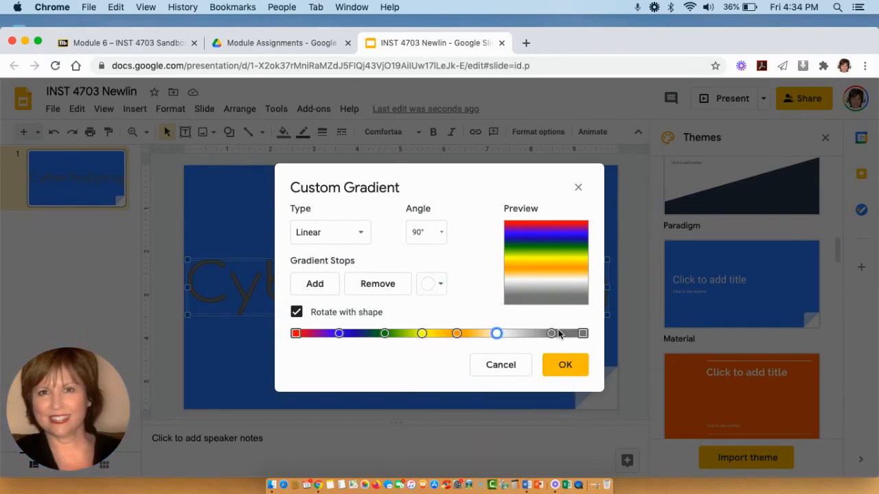
- Color the last intermediate gradient stop black and the end stop dark gray, and apply the custom gradient to the word art
click(552, 332)
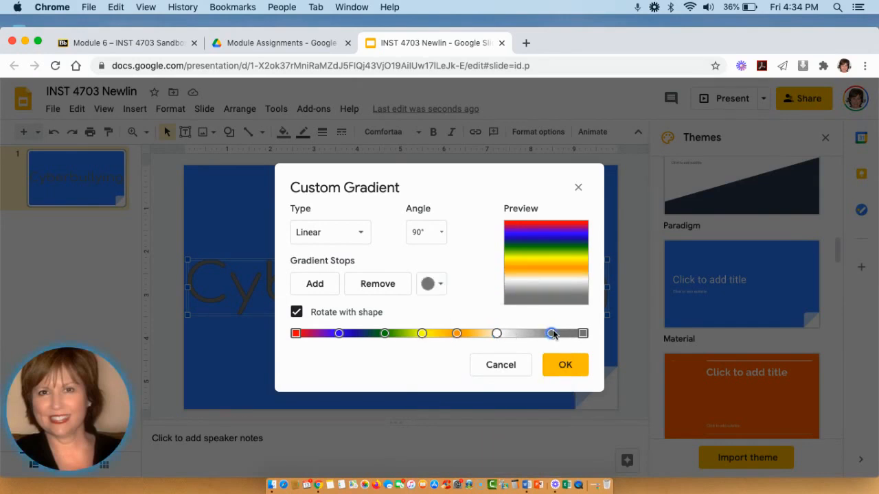
click(441, 285)
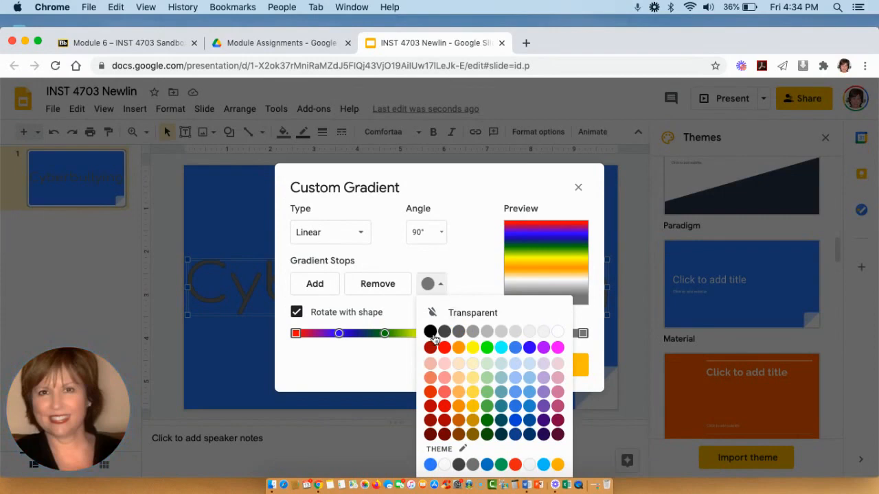
click(430, 330)
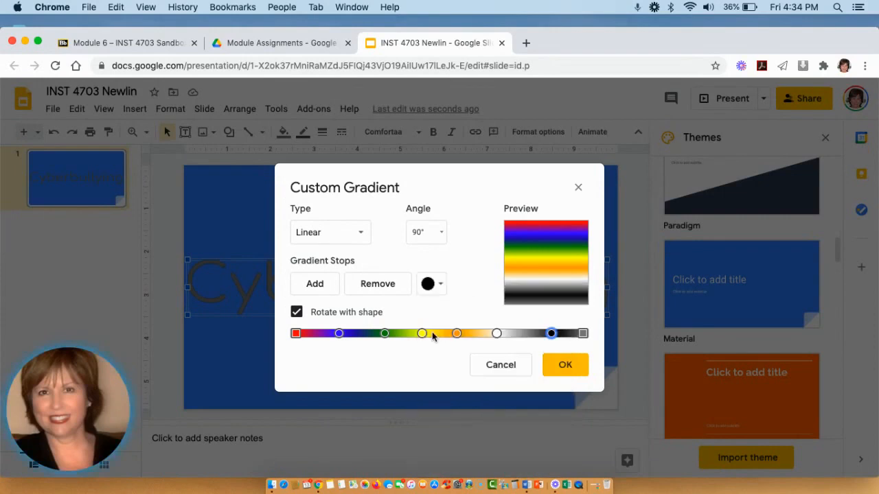
click(582, 334)
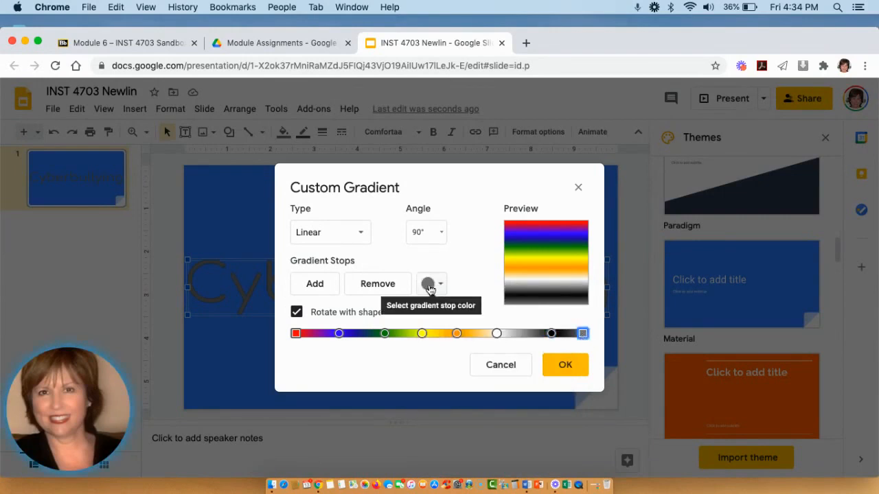
click(429, 285)
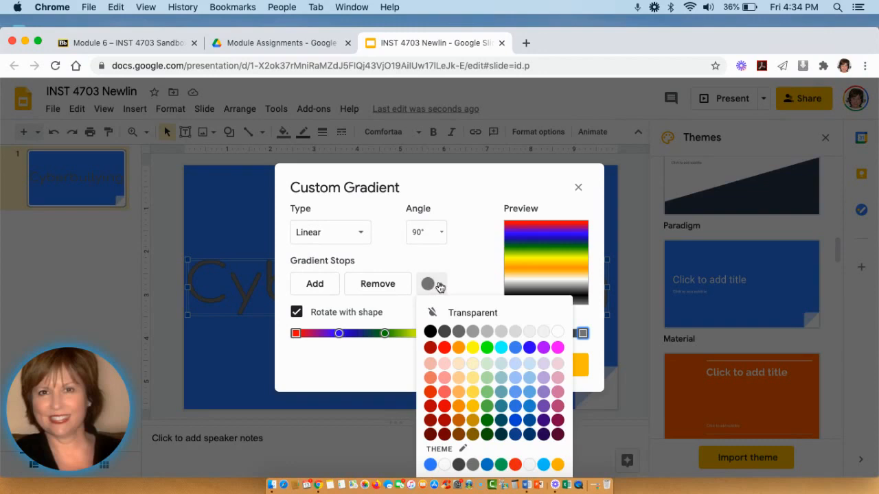
click(458, 331)
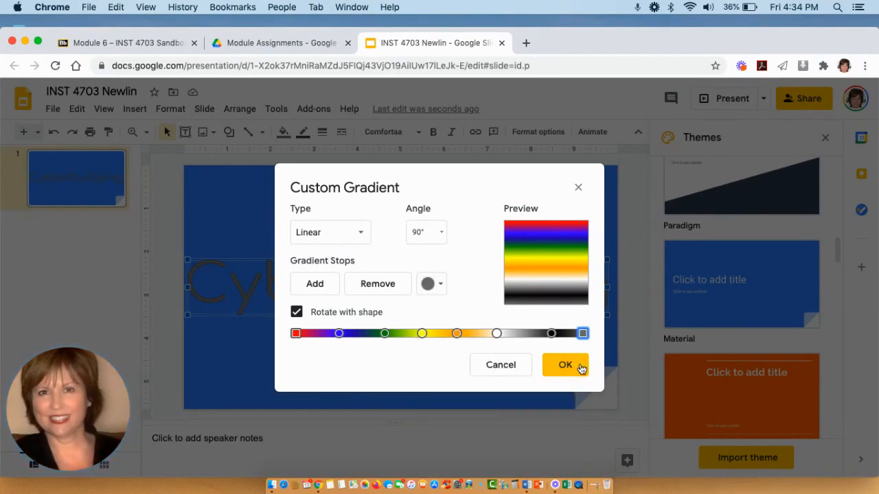
click(567, 365)
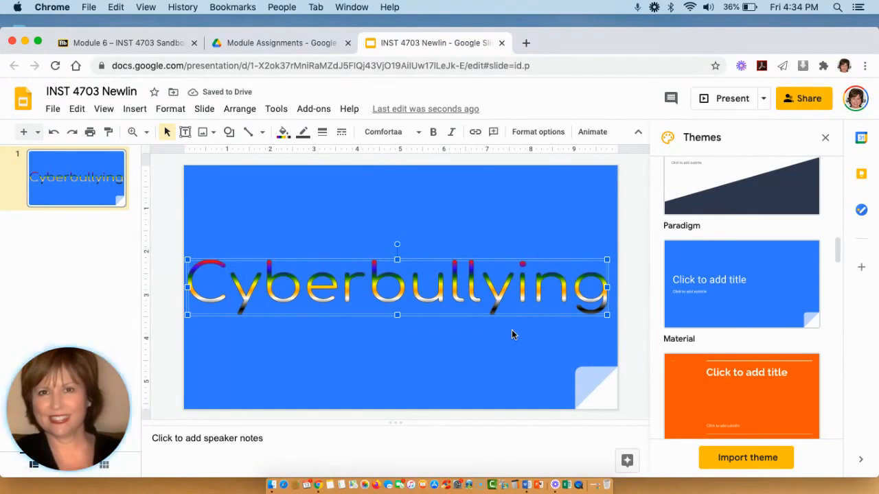
- Select the phrase "laptop computer" in the Slide 1 item of the Blackboard task instructions
click(98, 44)
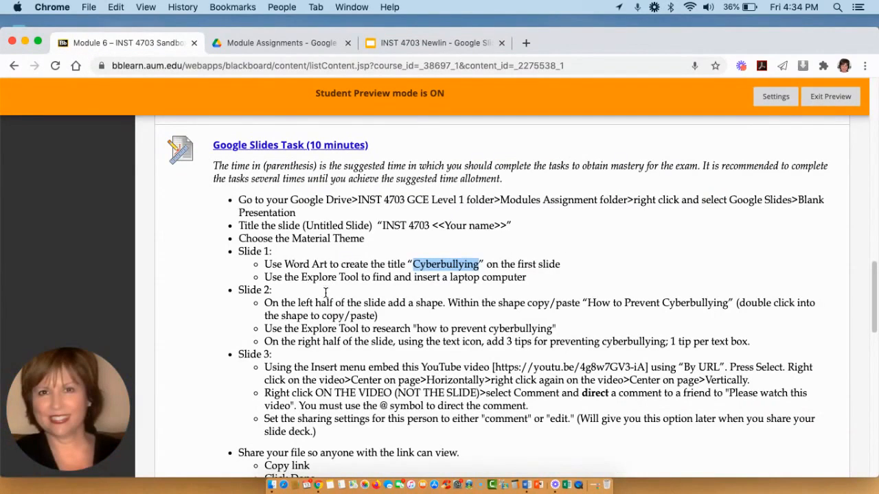
click(450, 277)
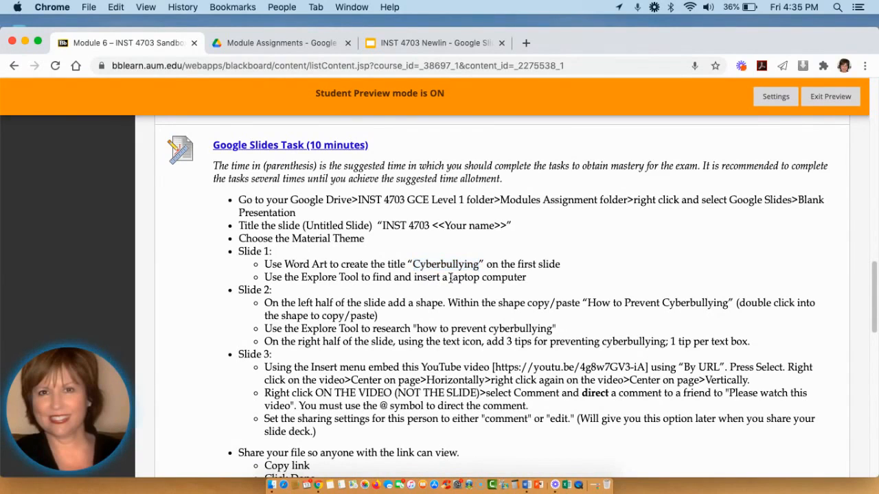
drag(450, 277, 518, 277)
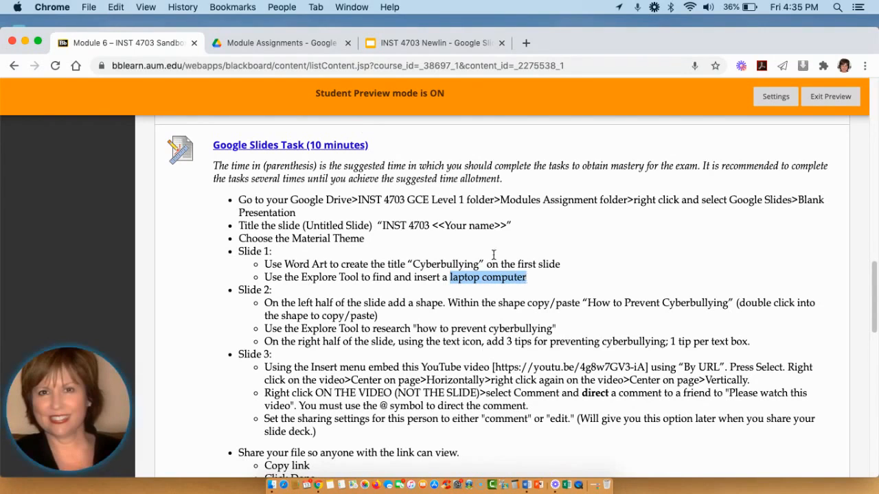
- Return to the Google Slides presentation and close the Themes pane
click(401, 41)
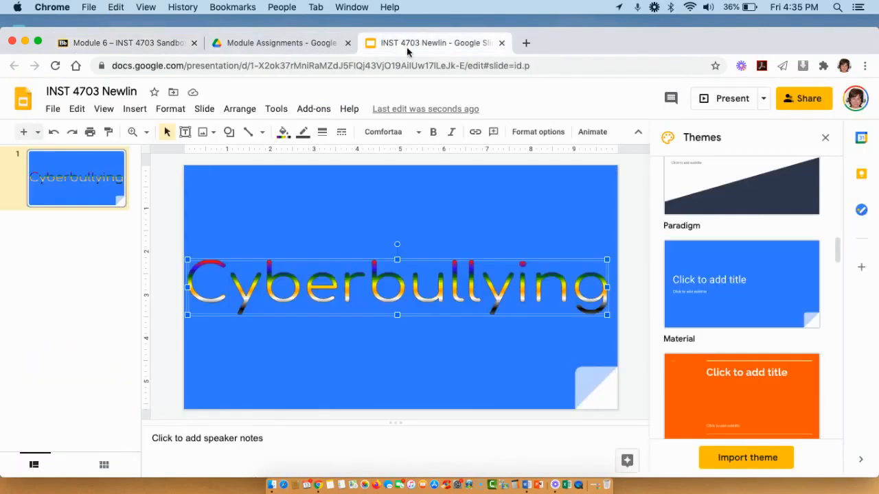
click(825, 138)
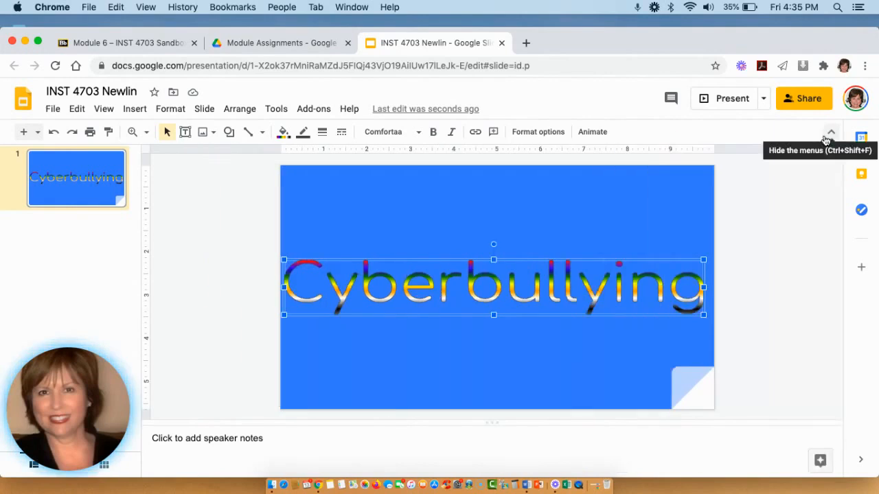